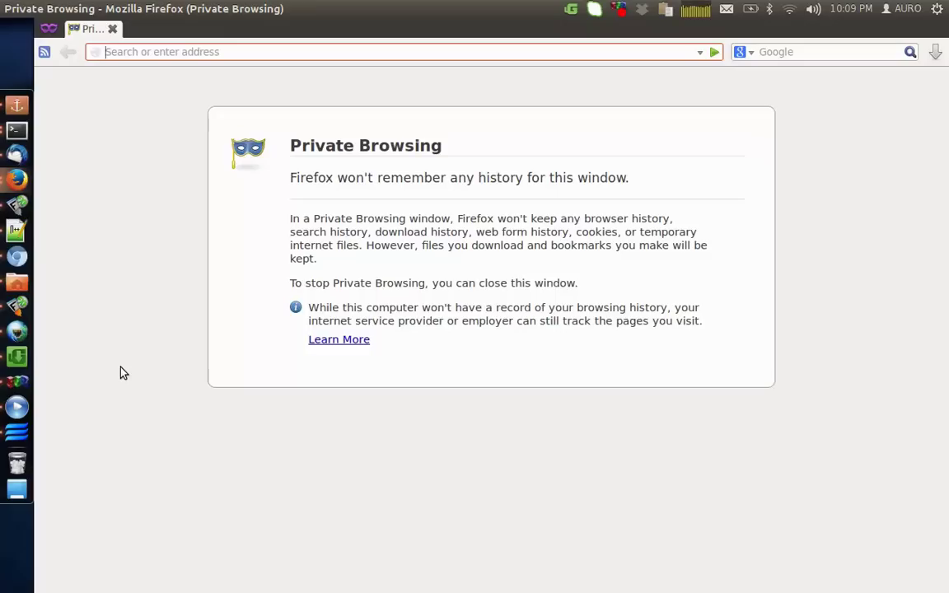
Step: Go to teamviewer.com and save the 32-bit Ubuntu/Debian teamviewer_linux.deb package to disk
type("teamviewer.com/")
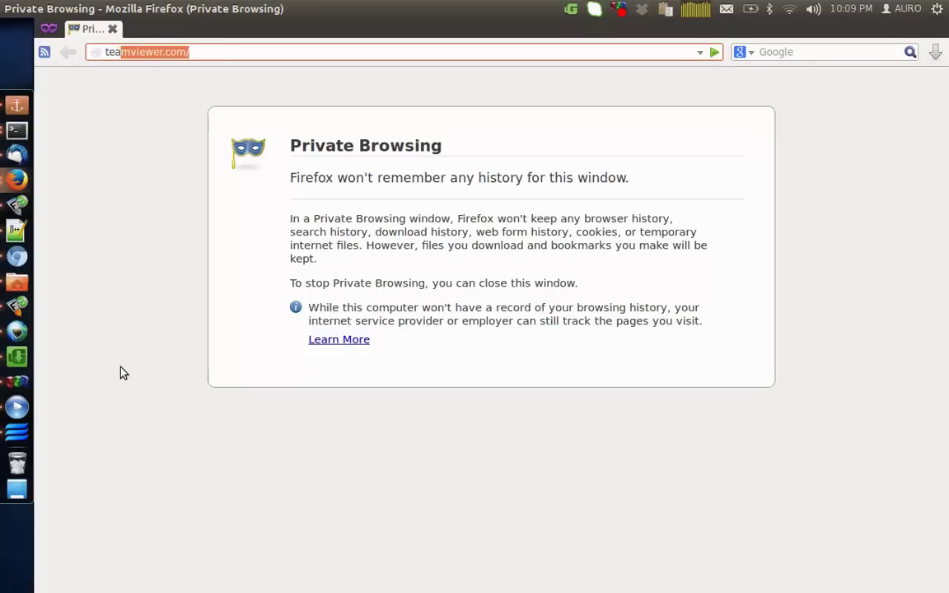
key("Return")
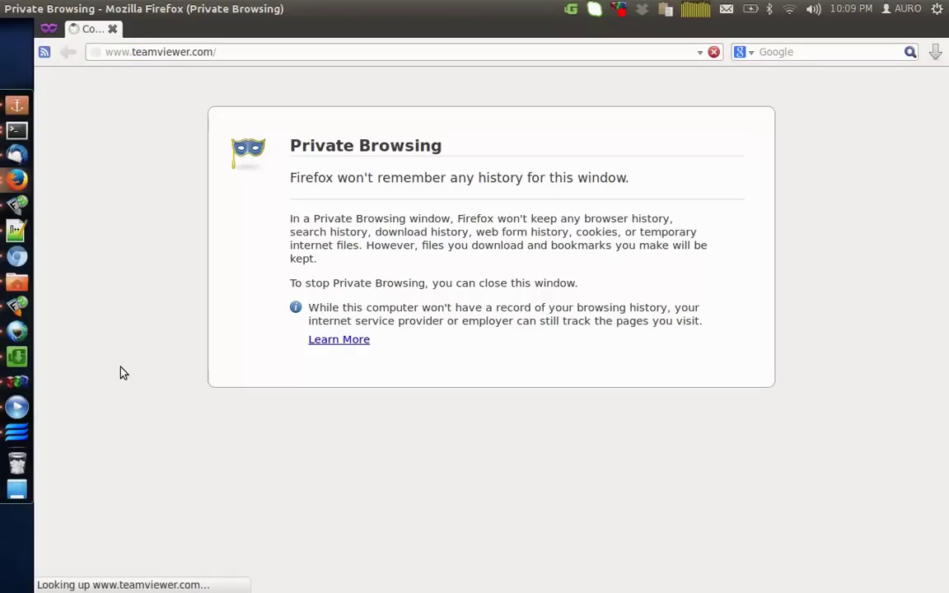
scroll(375, 364, "down", 5)
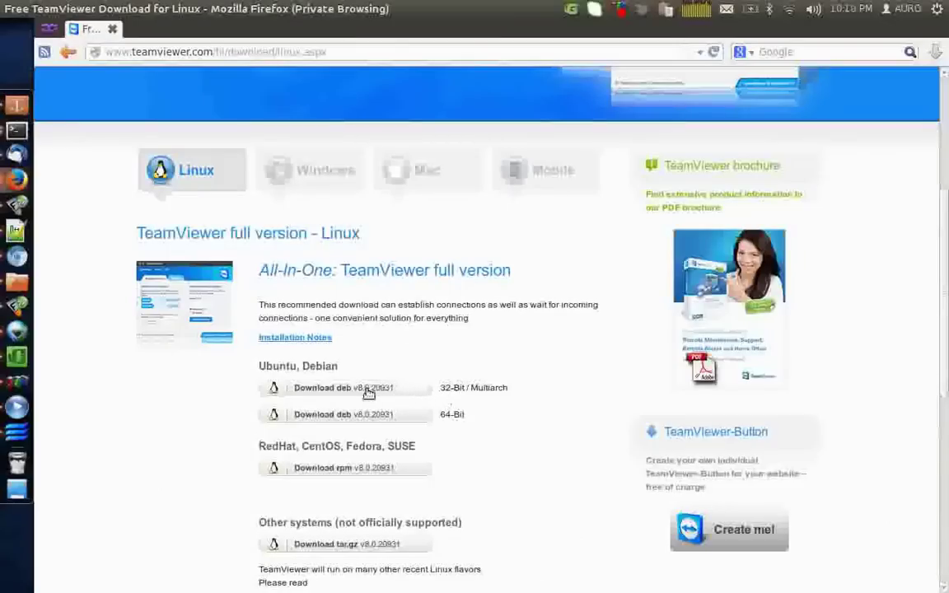
left_click(453, 379)
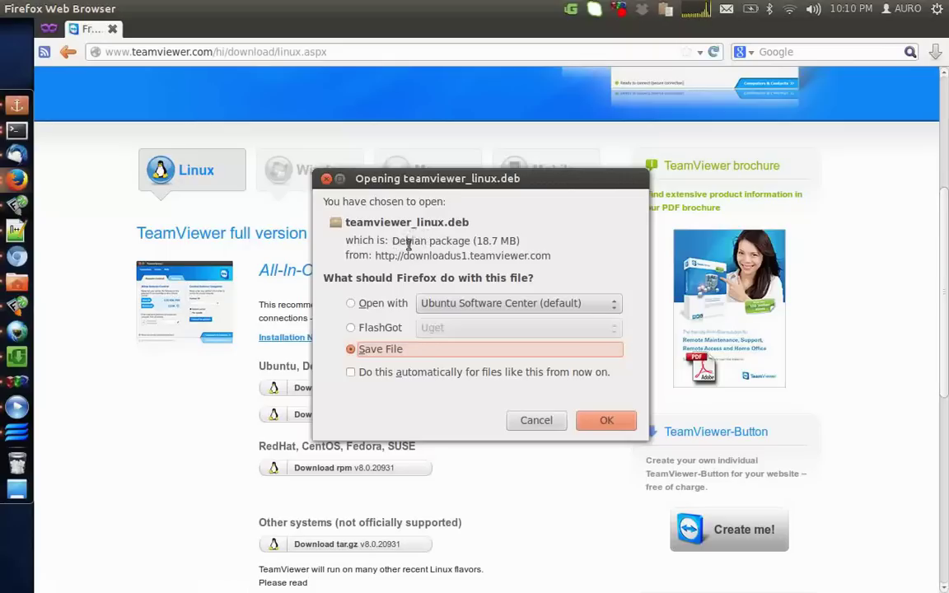
left_click(582, 421)
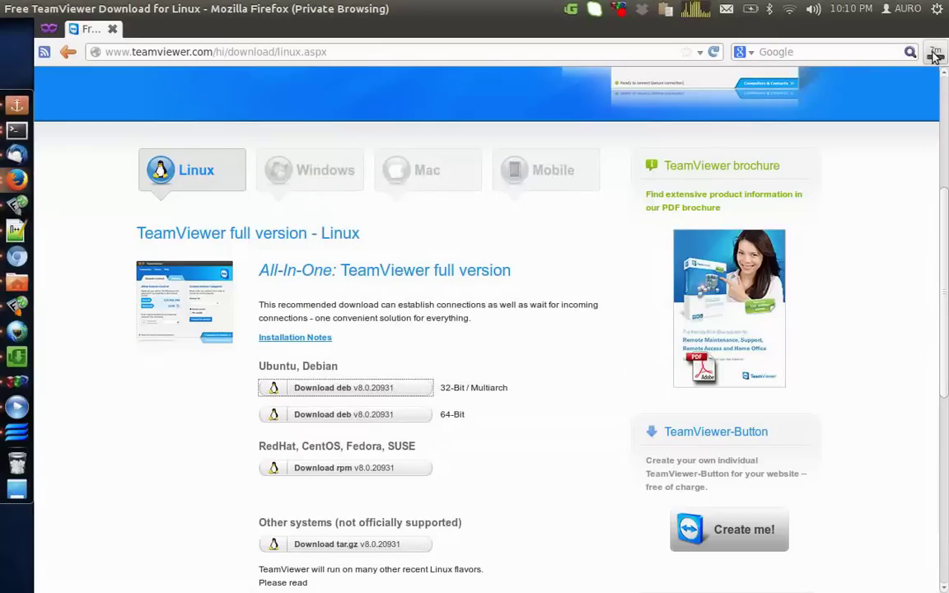
left_click(936, 54)
Step: Open teamviewer_linux.deb from its downloads folder in Ubuntu Software Center
left_click(892, 104)
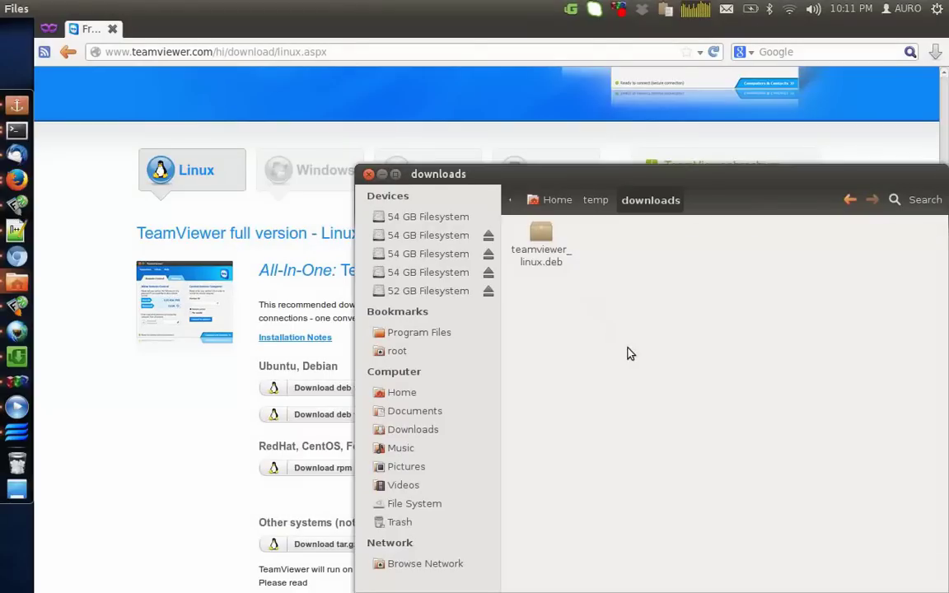
left_click(548, 244)
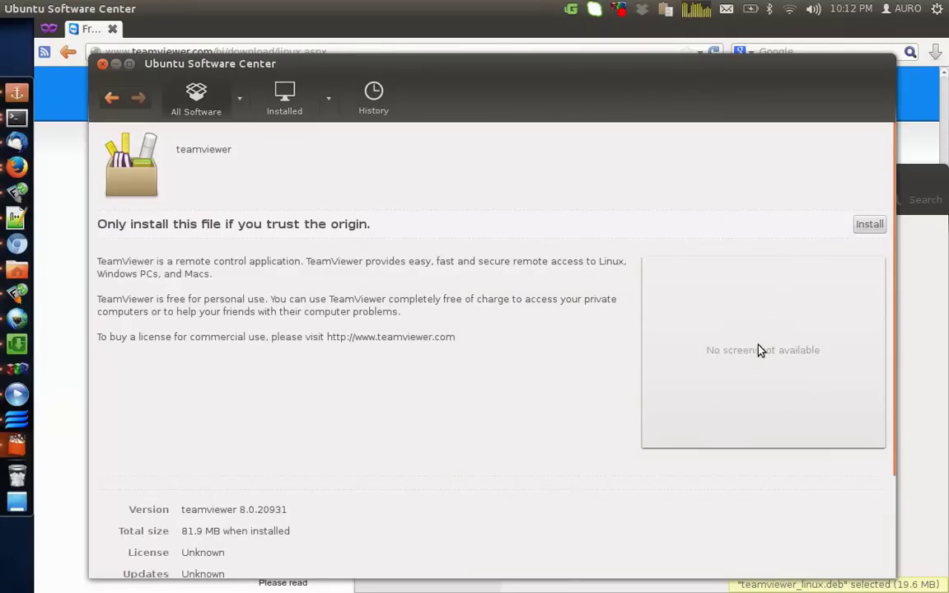
Step: Install teamviewer 8.0.20931, authorizing with the account password, and dismiss the sign-up window
left_click(872, 226)
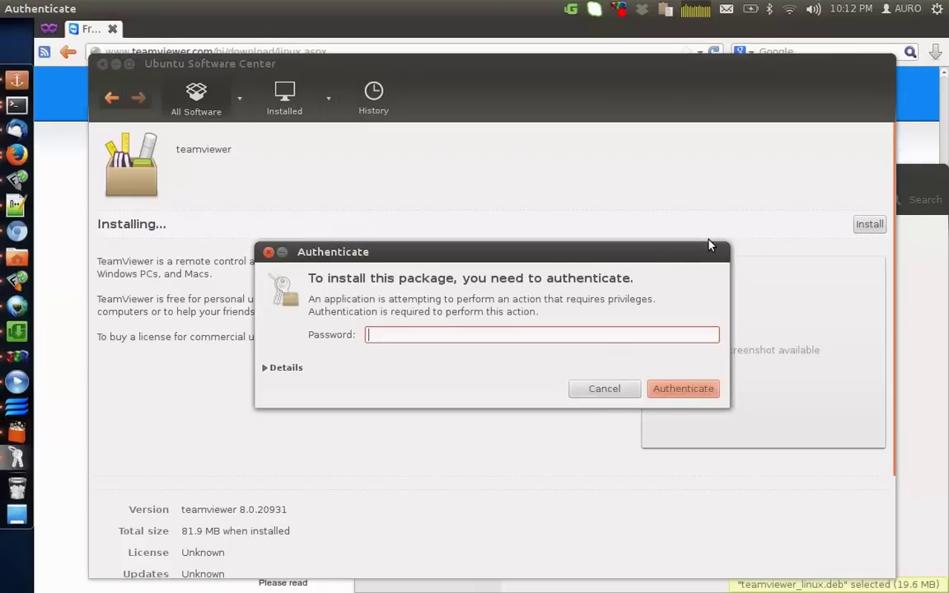
type("•••••")
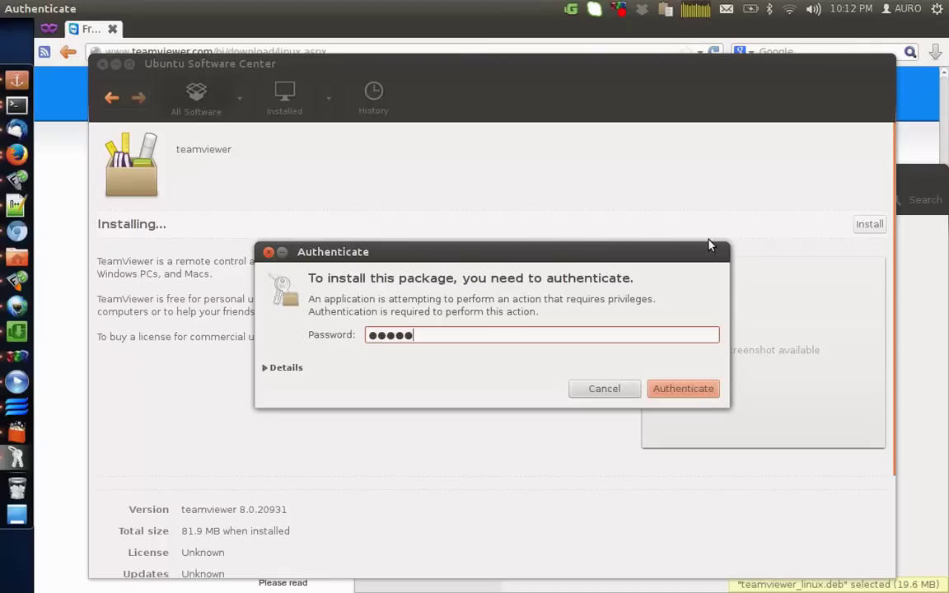
key("Return")
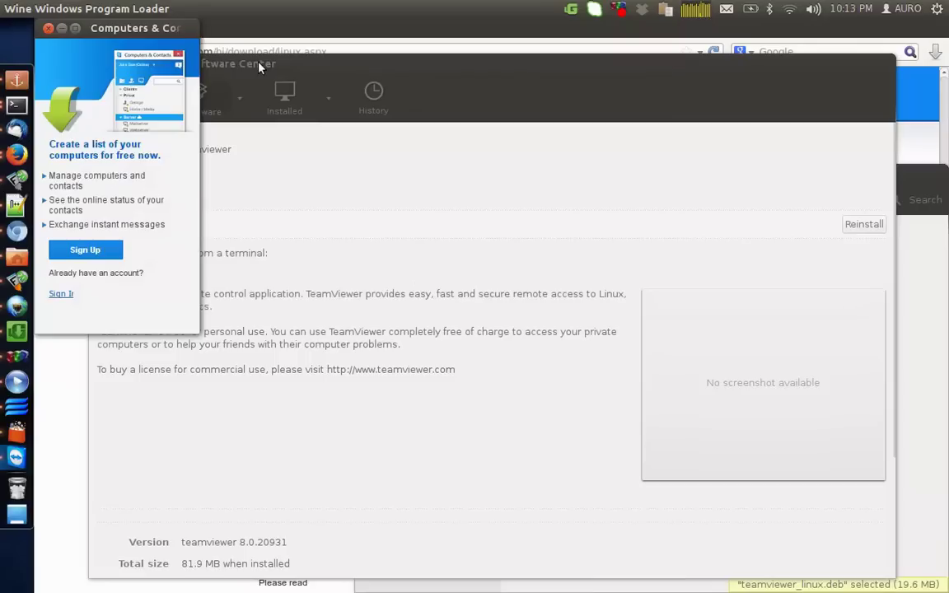
left_click(259, 65)
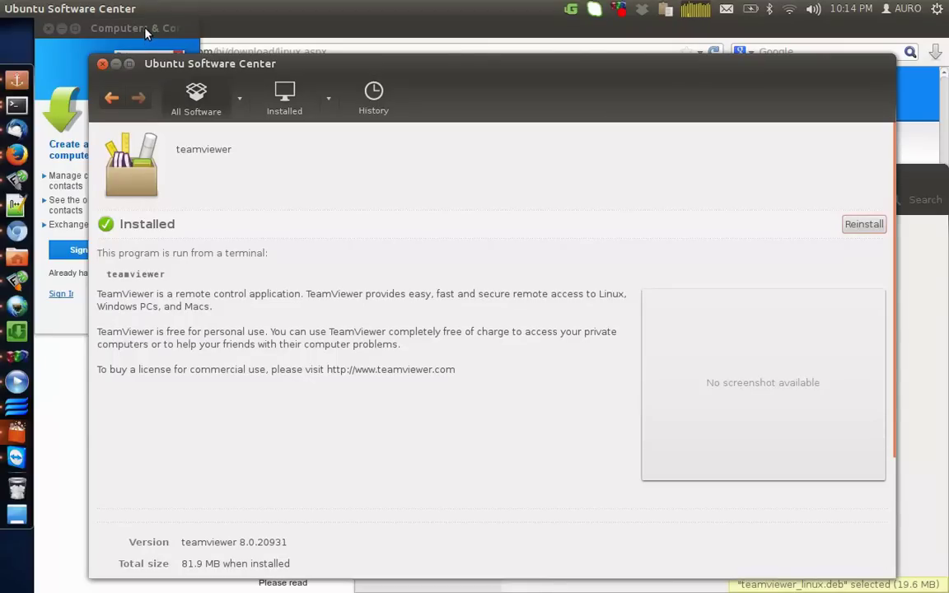
left_click(49, 28)
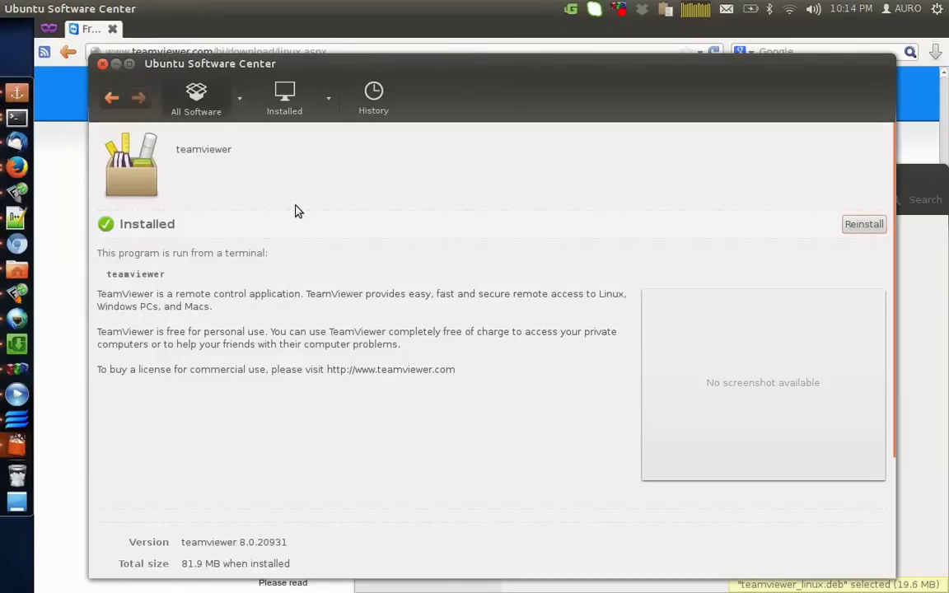
Step: Launch TeamViewer 8 by searching 'team' in the Dash
key("super")
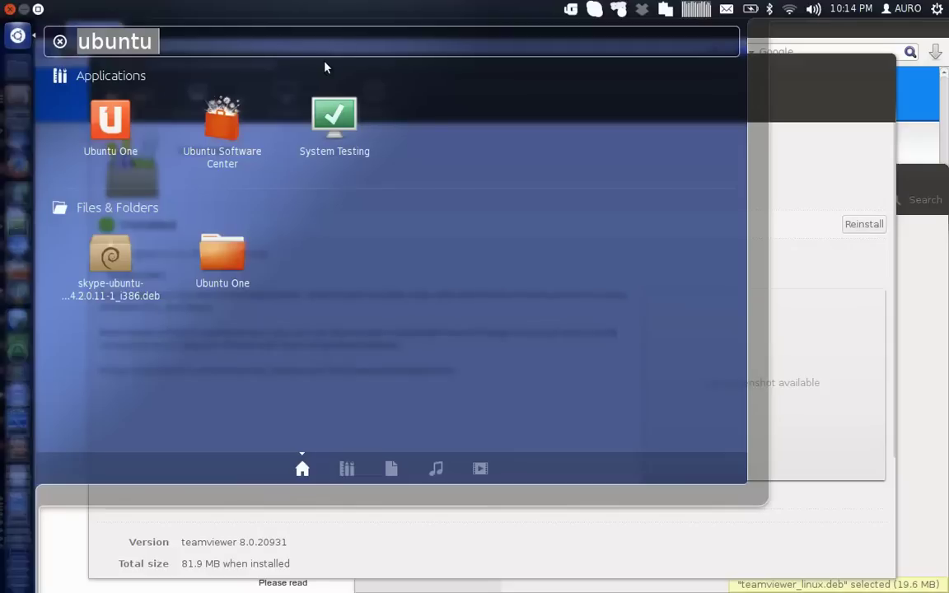
type("team")
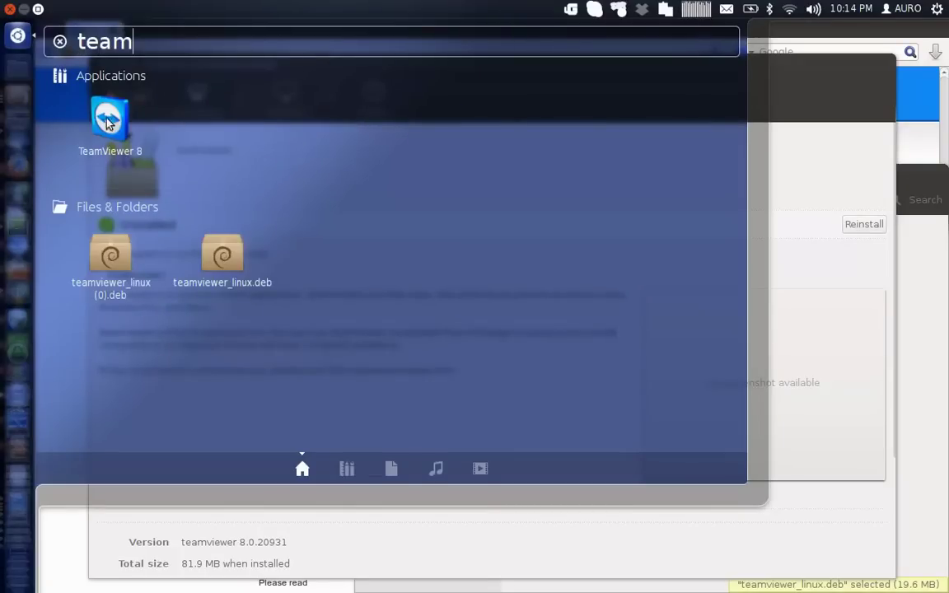
key("Return")
Step: Enter and confirm a new unattended-access password under Extras > Options > Security, then apply it
left_click(388, 181)
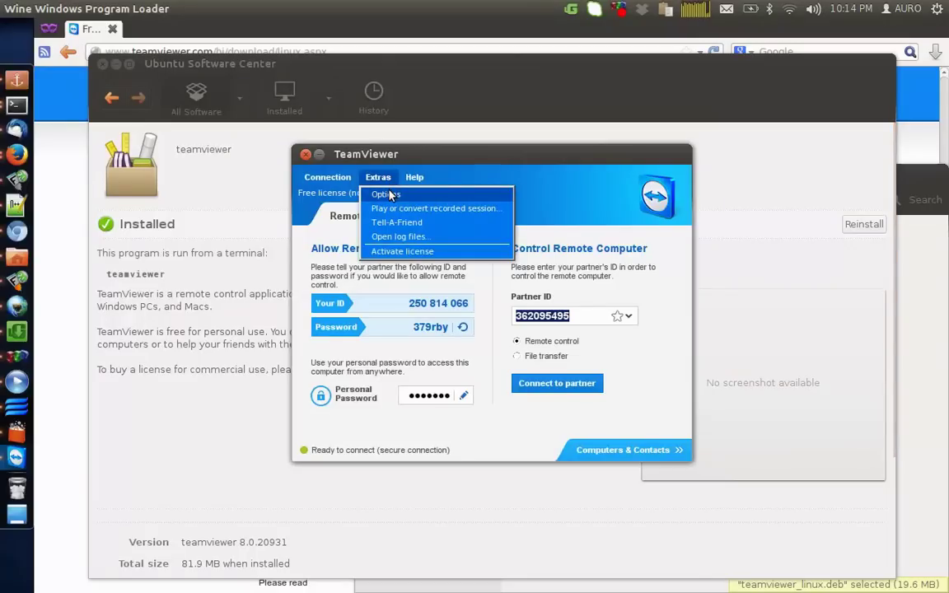
left_click(388, 195)
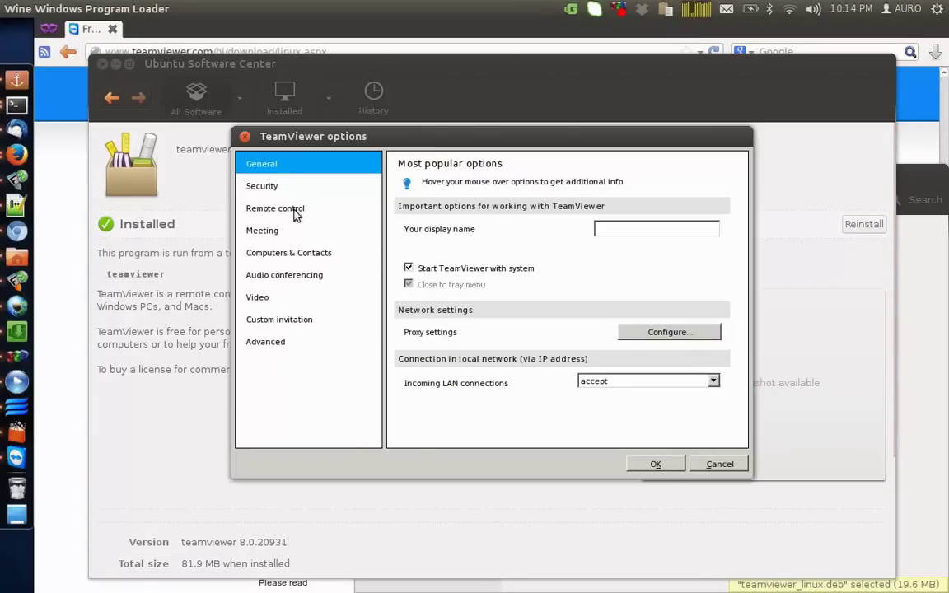
left_click(274, 187)
double_click(691, 205)
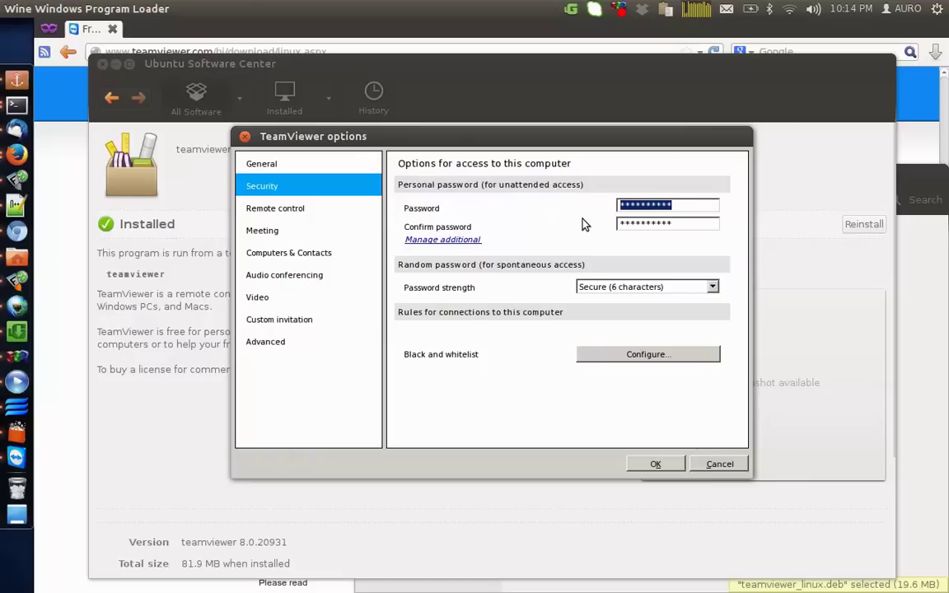
type("*")
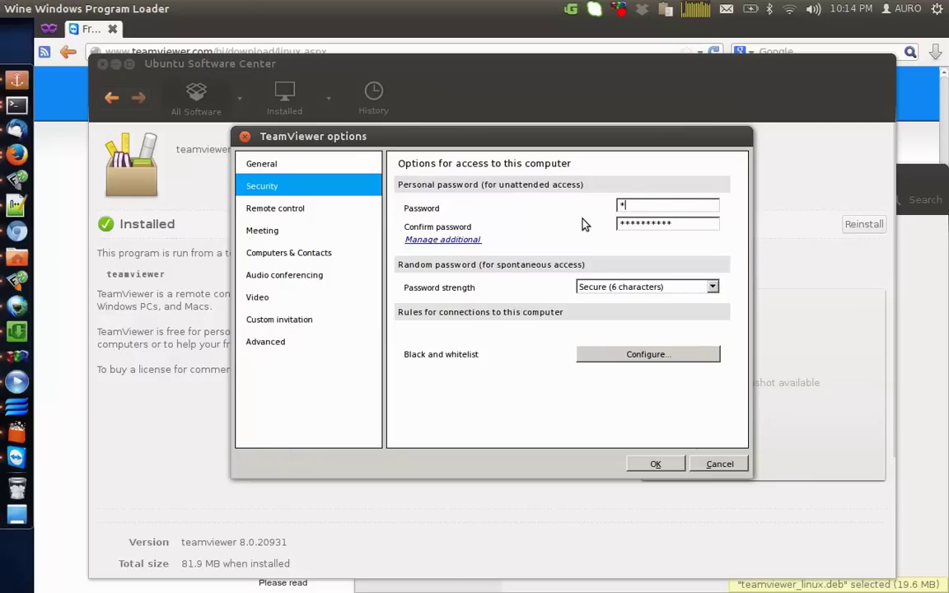
type("*********")
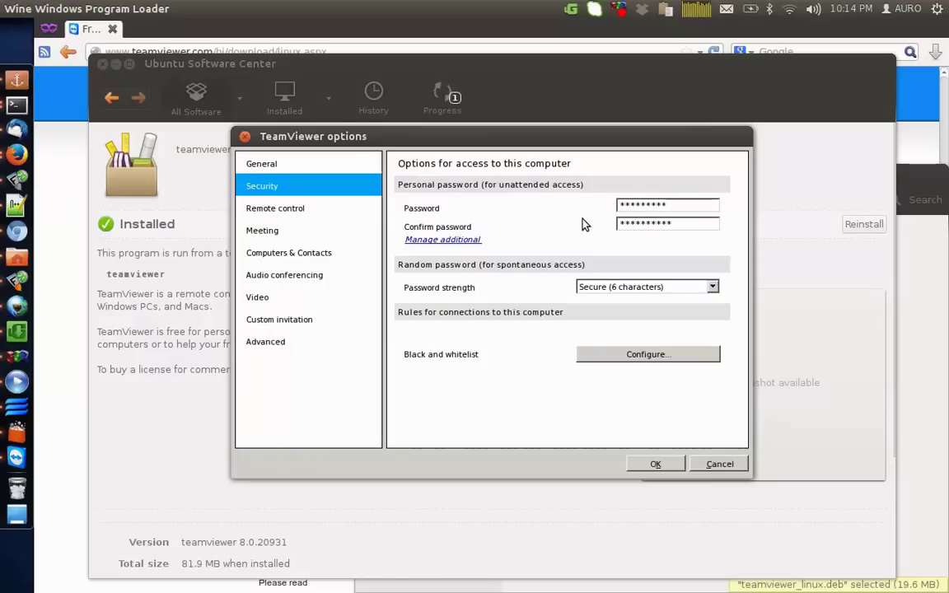
type("*")
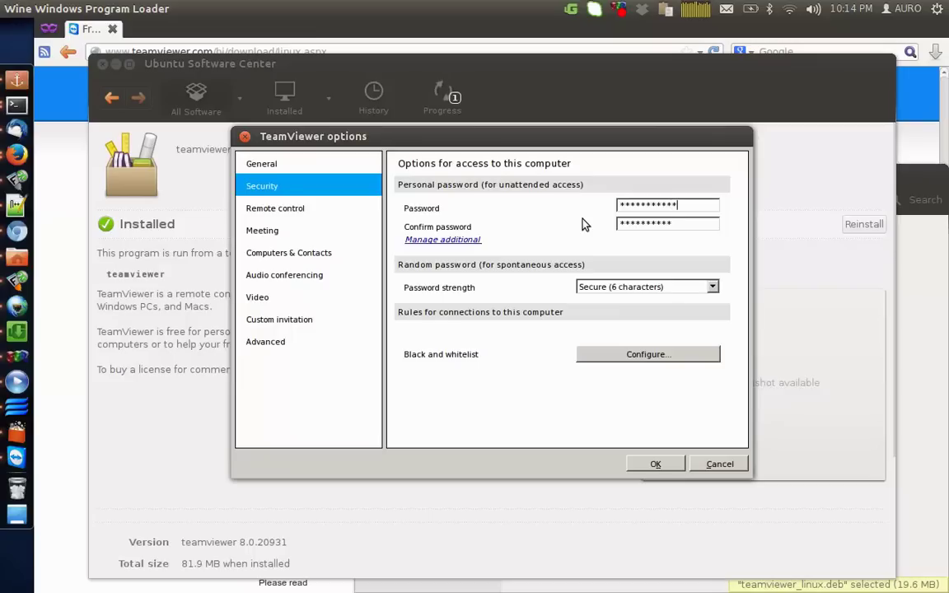
key("Tab")
type("*********")
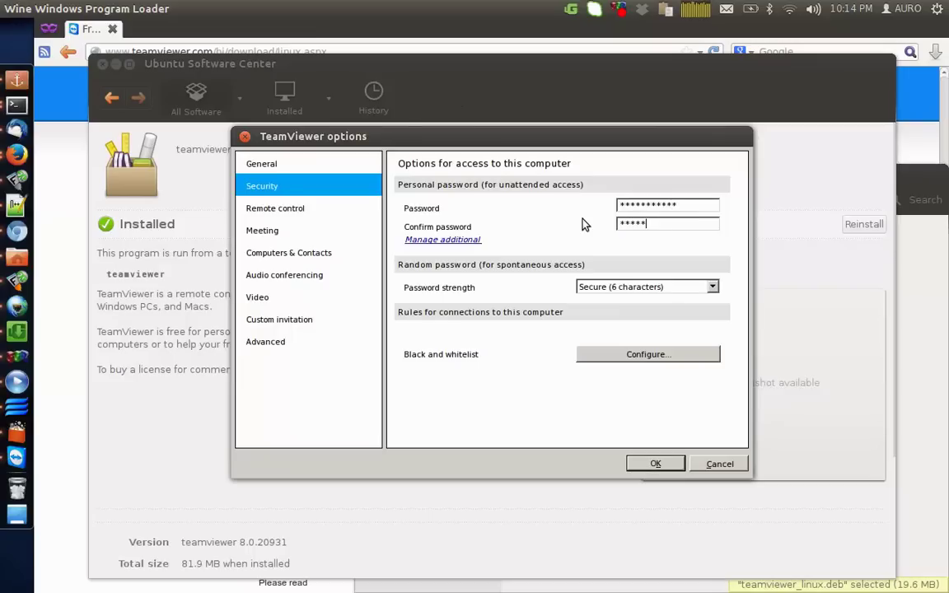
type("**")
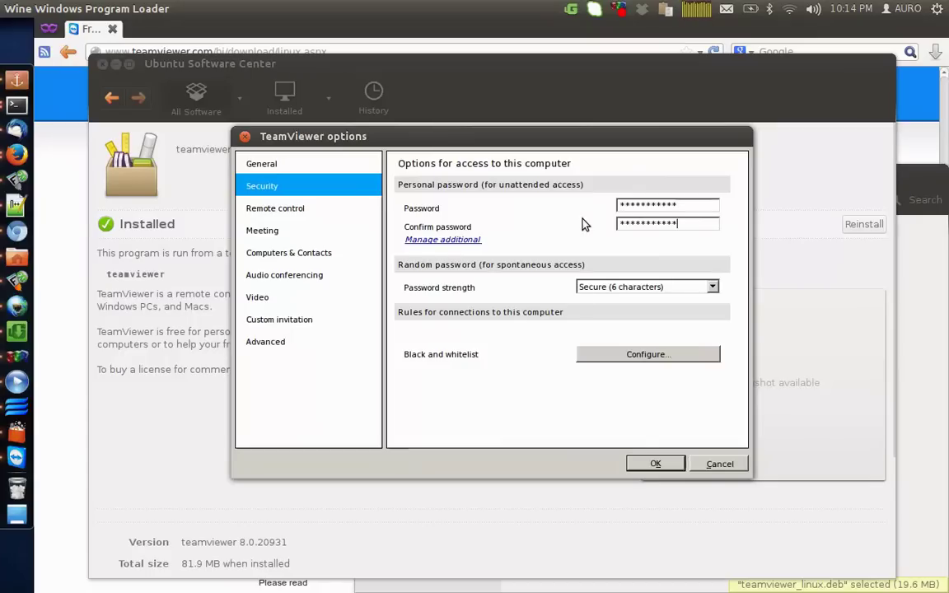
left_click(653, 464)
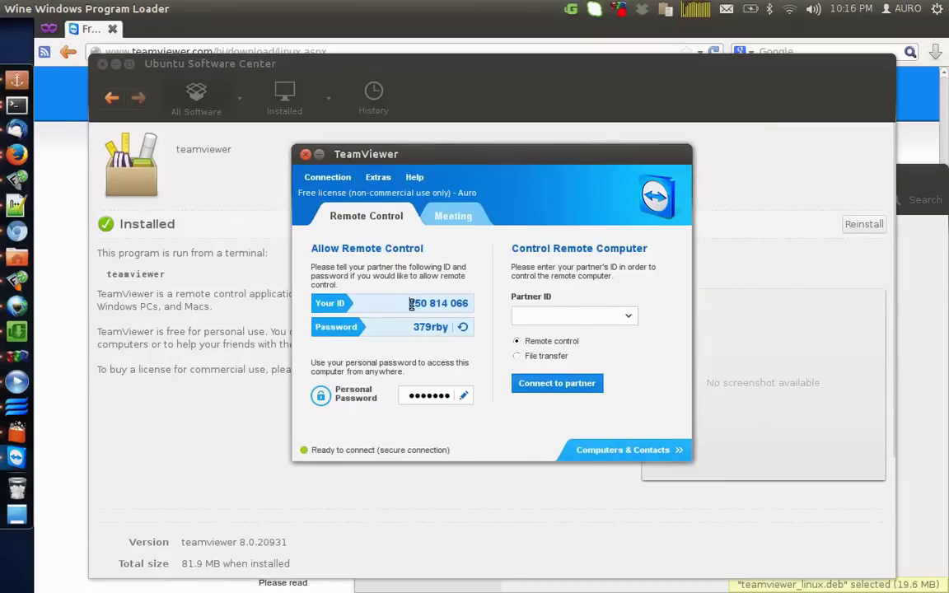
Step: Copy this computer's TeamViewer ID, then close the TeamViewer window
left_click_drag(410, 303, 469, 303)
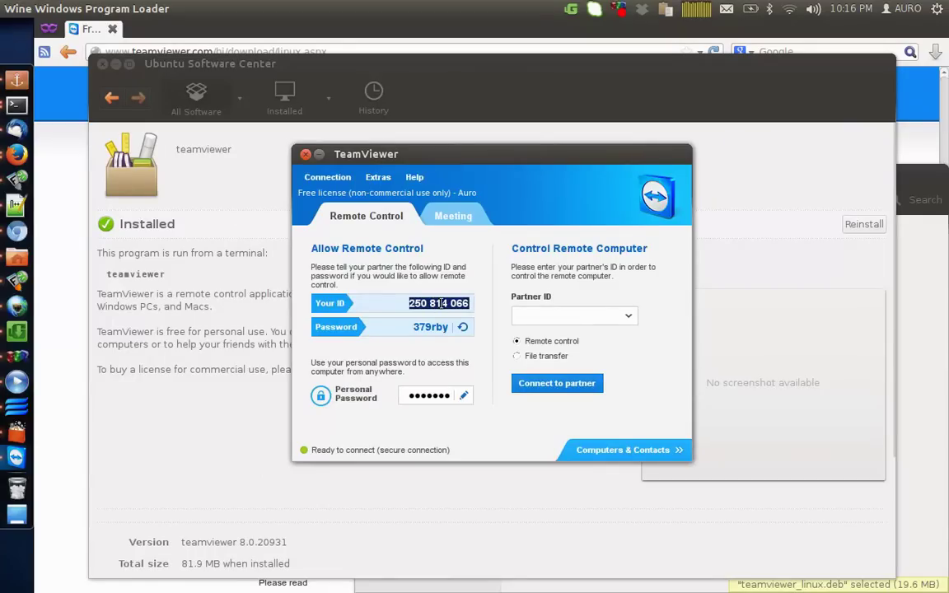
right_click(440, 303)
left_click(441, 348)
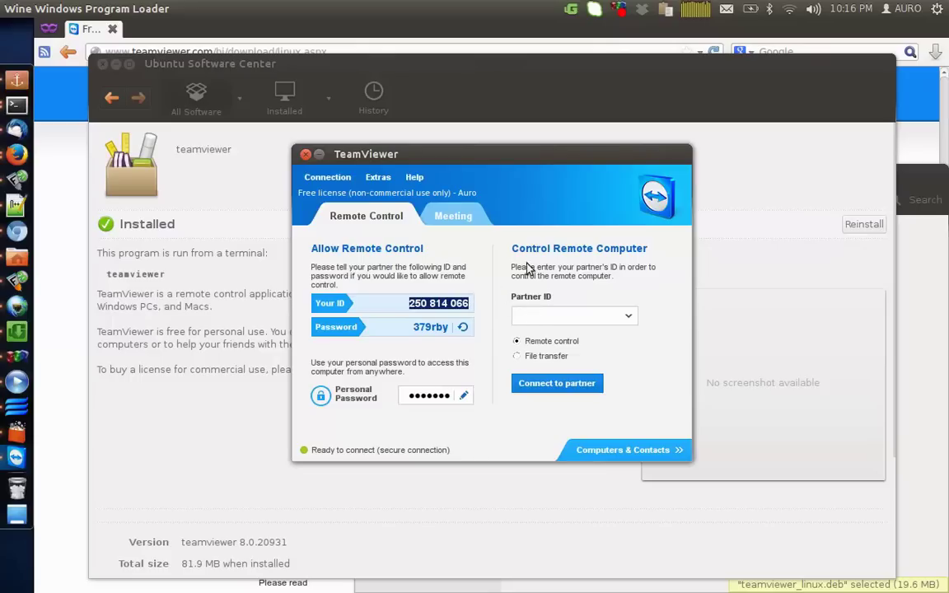
left_click(545, 315)
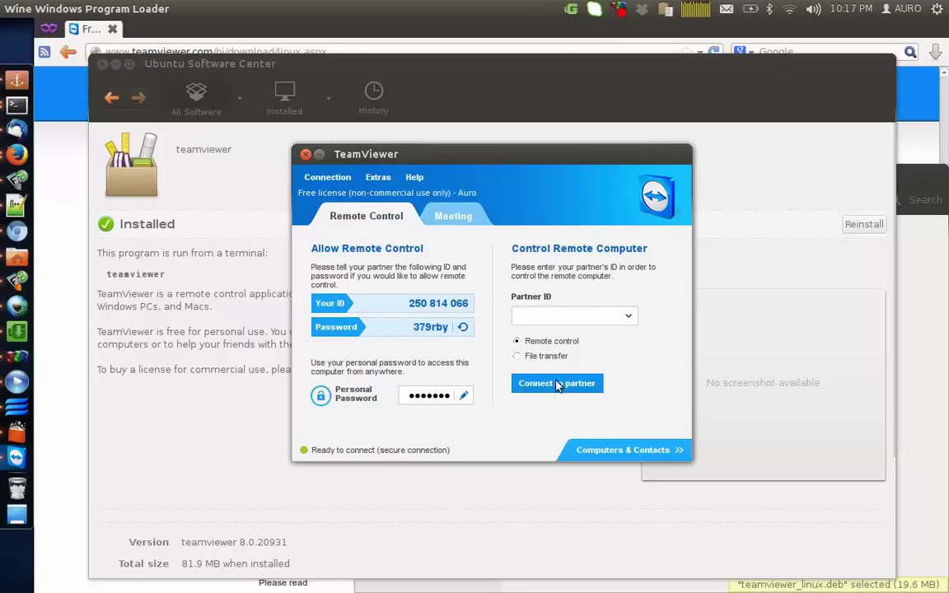
left_click(305, 154)
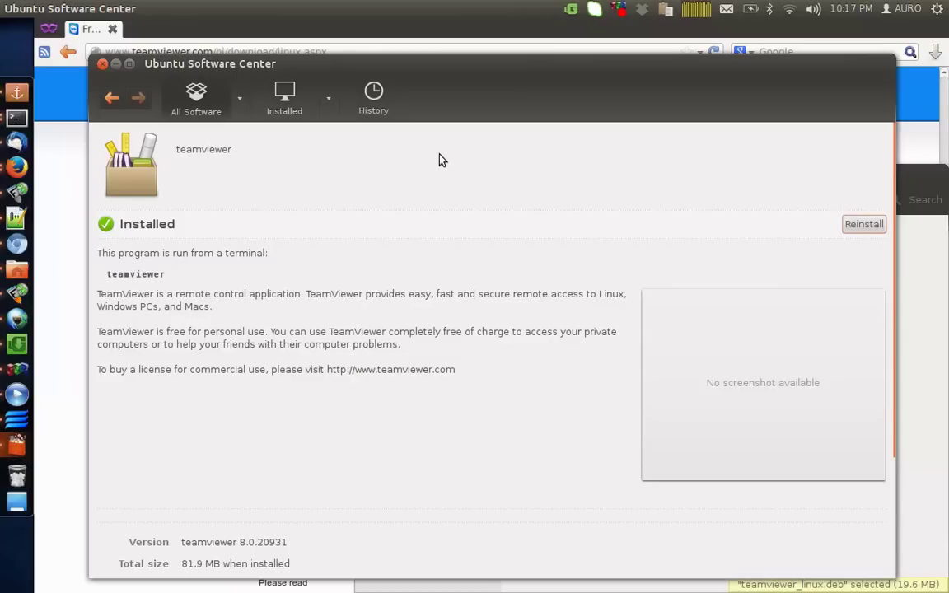
Step: Launch Terminal by searching 'terminal' in the Dash
key("super")
type("terminal")
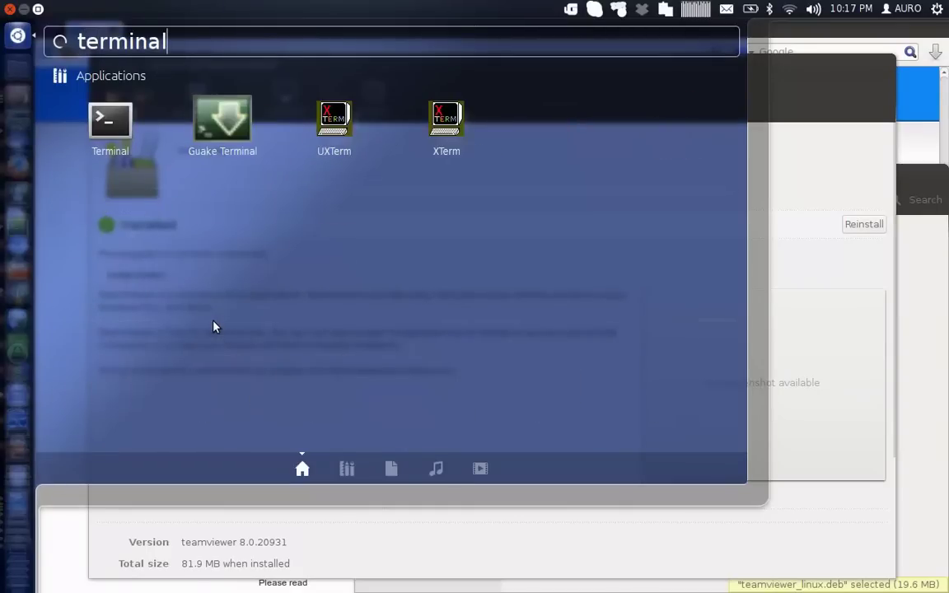
left_click(121, 132)
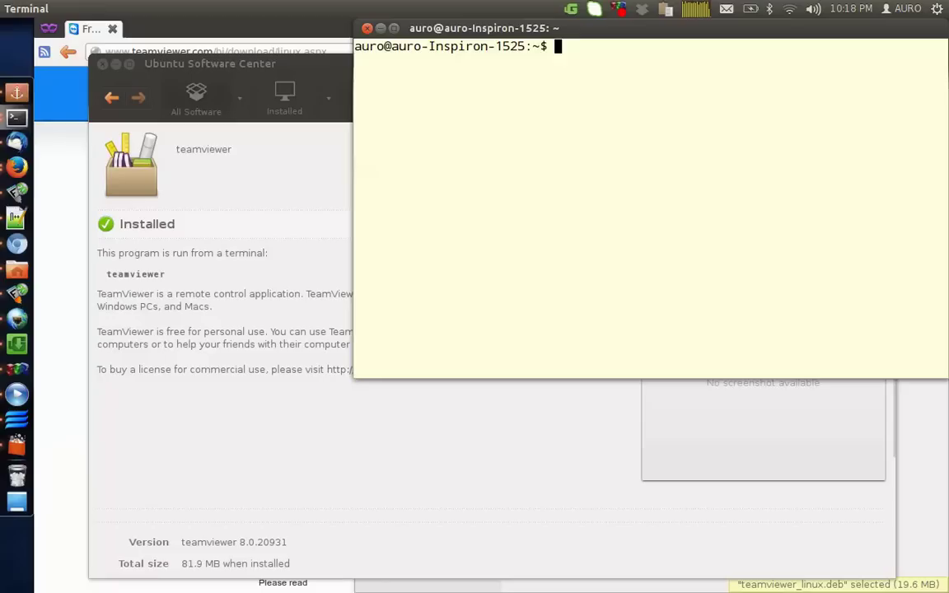
Step: Run 'sudo gedit /etc/rc.local' to edit the startup script as root
type("sudo")
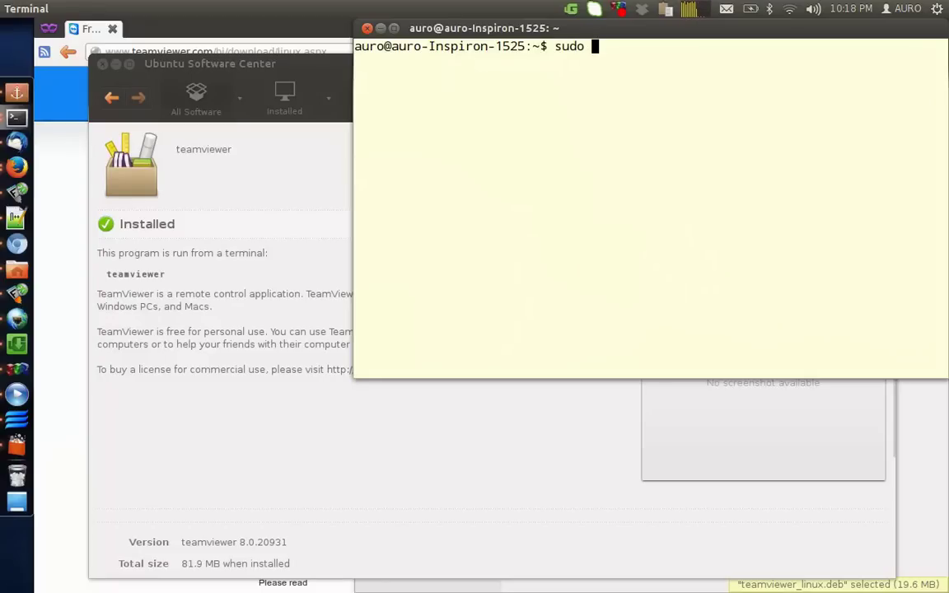
type("gedit ")
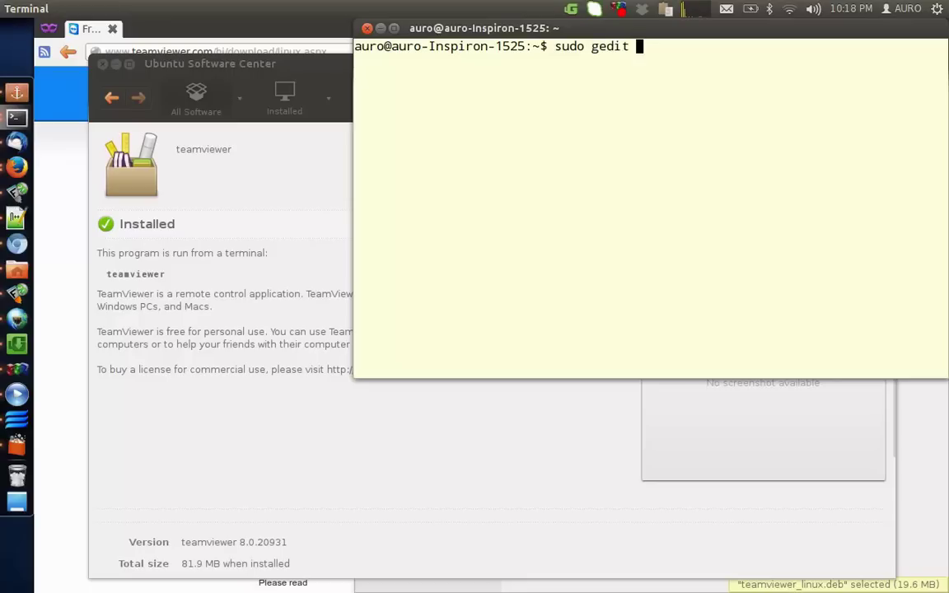
type("/etc/")
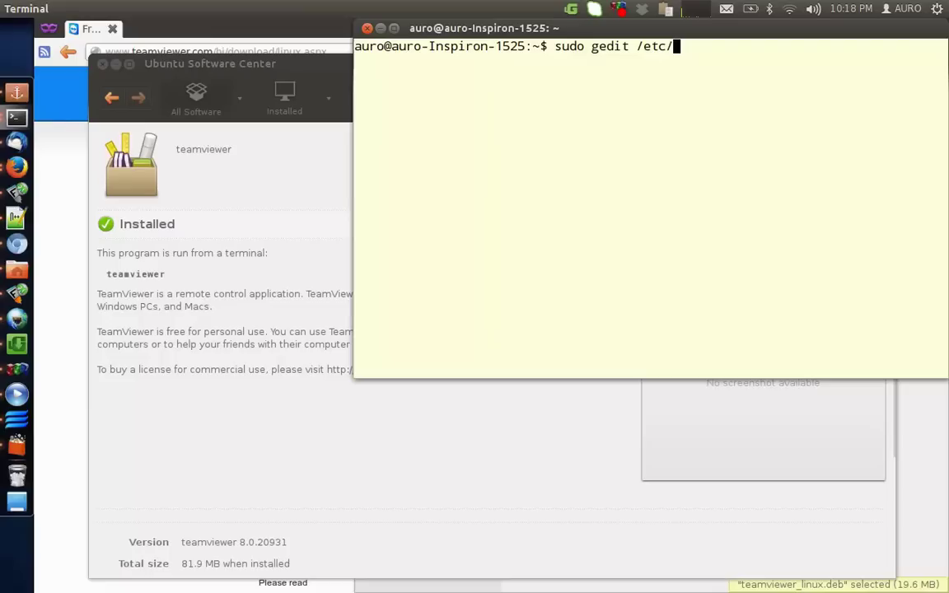
type("rc.local")
key("Return")
key("Return")
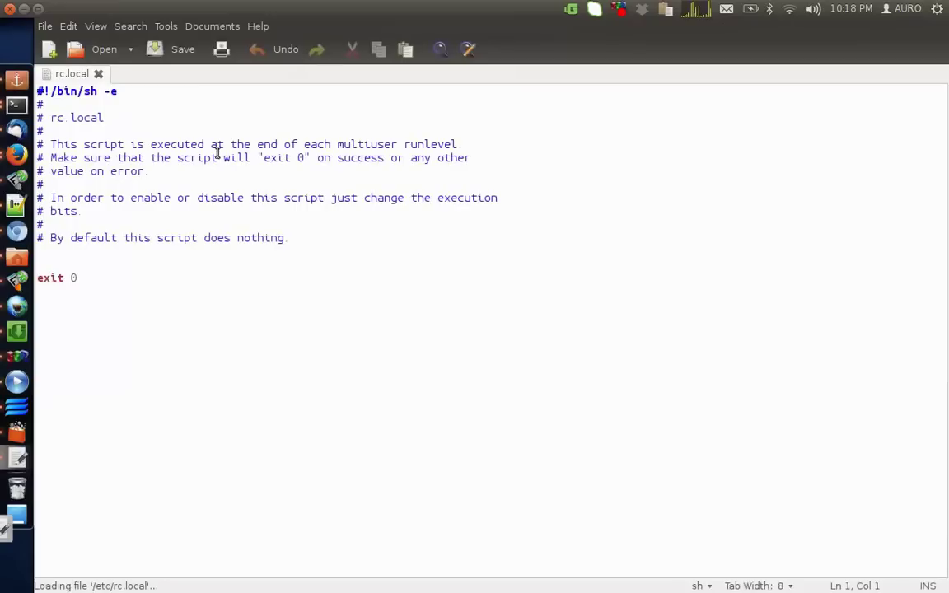
Step: Add 'teamviewer --daemon start' above exit 0 in rc.local, save, and quit gedit
left_click(288, 247)
key("Return")
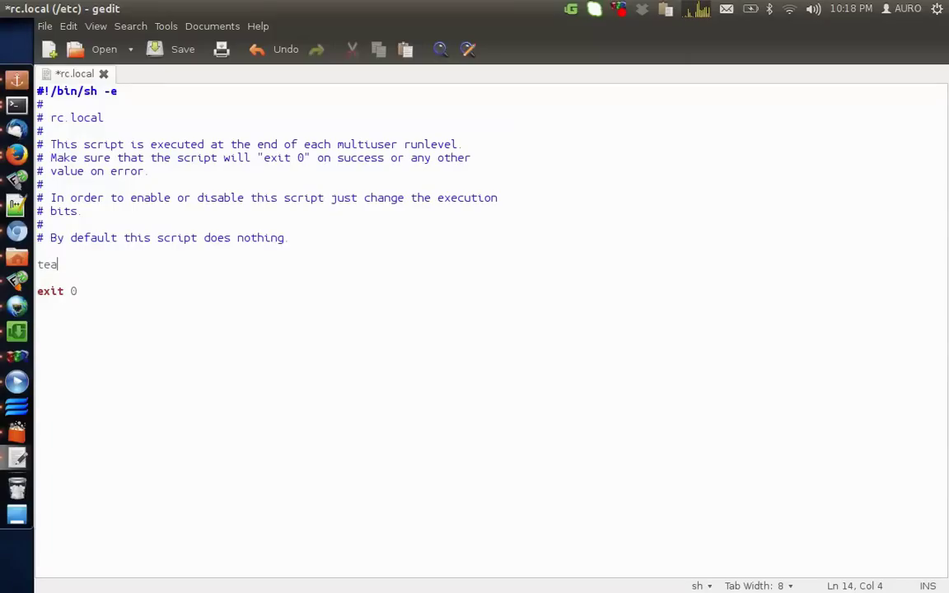
type("mviewer -")
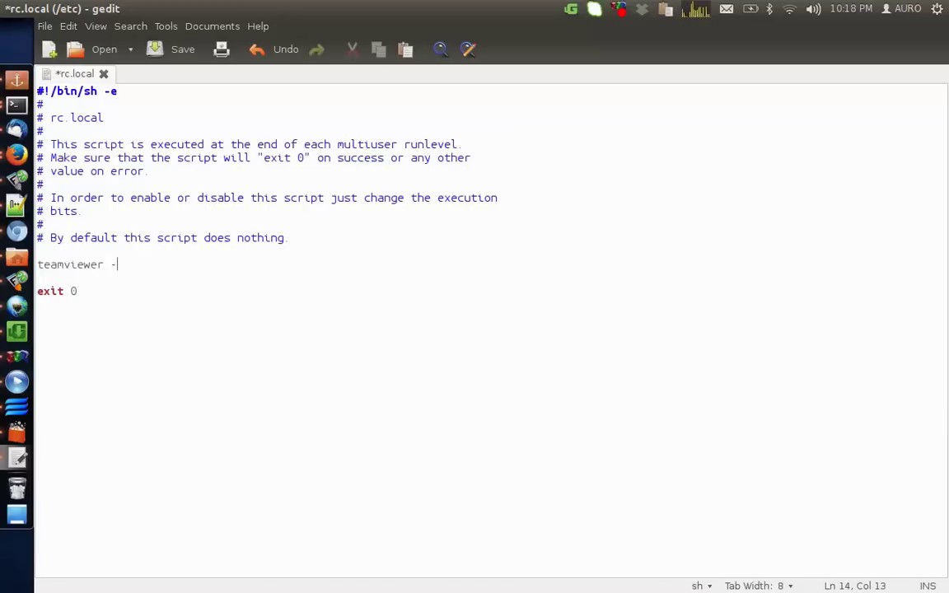
type("-daemon")
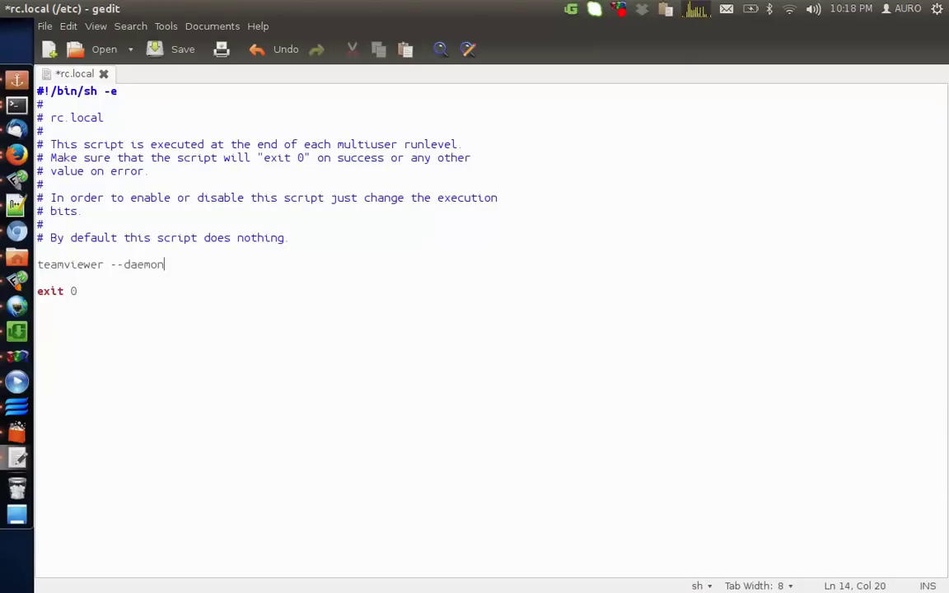
type(" start")
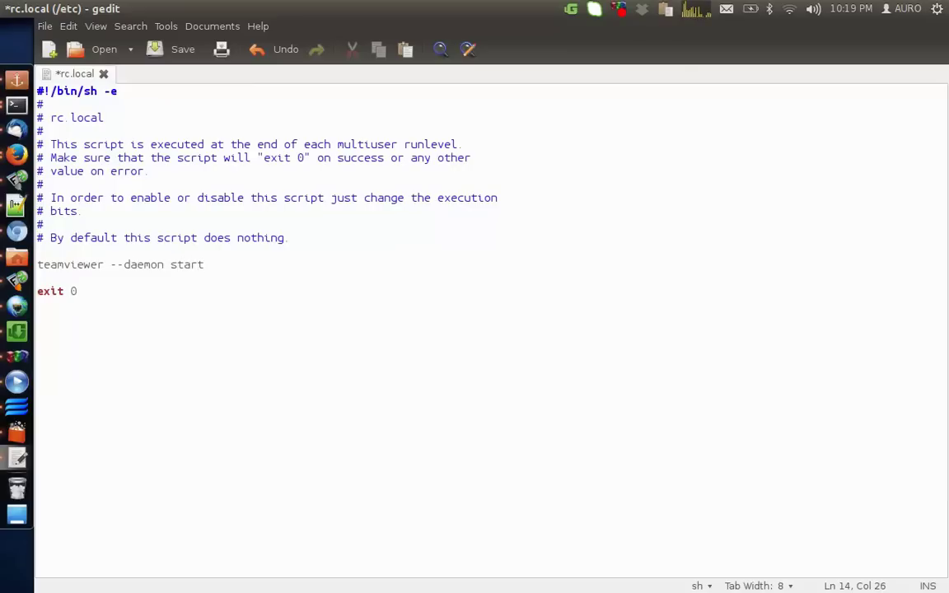
left_click(174, 50)
left_click(45, 26)
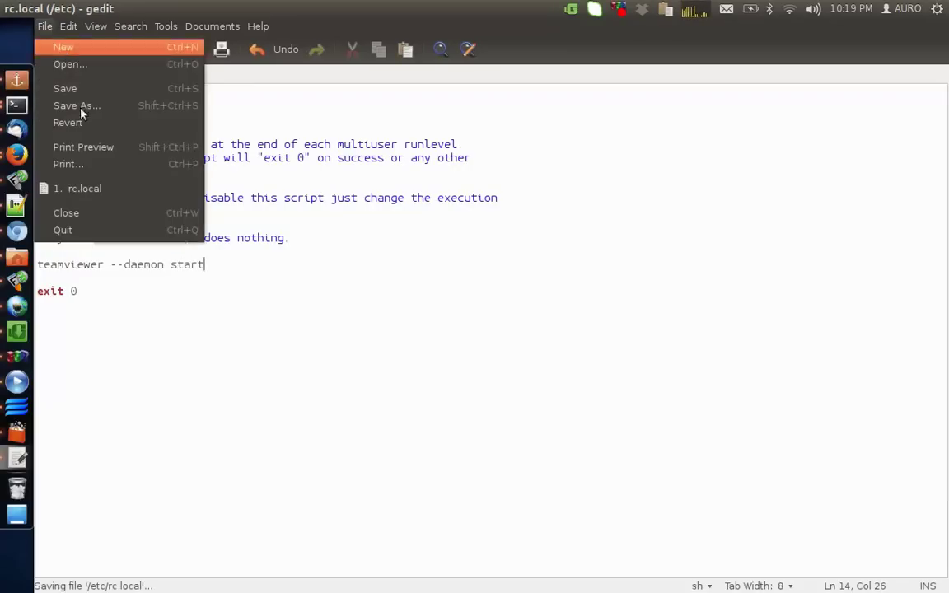
left_click(96, 238)
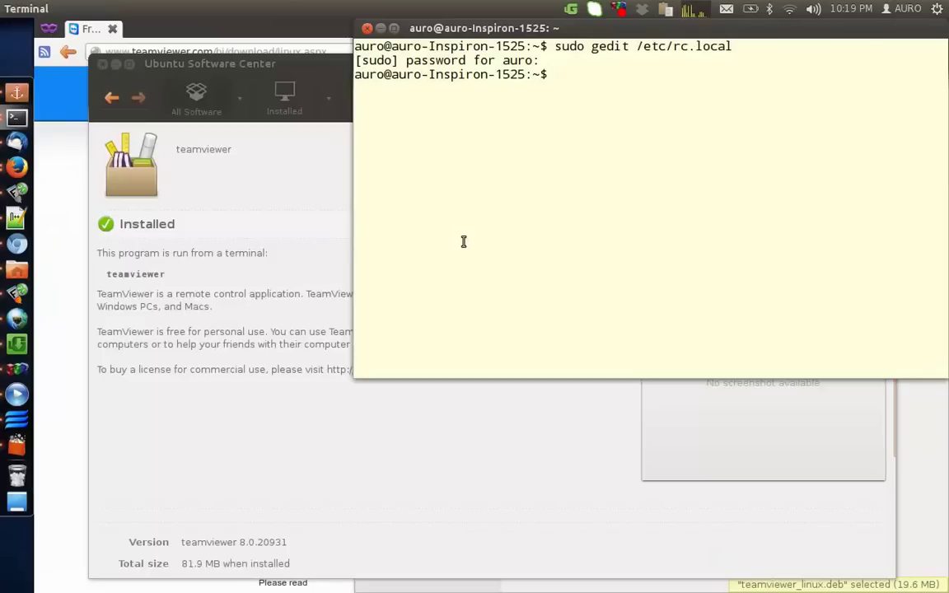